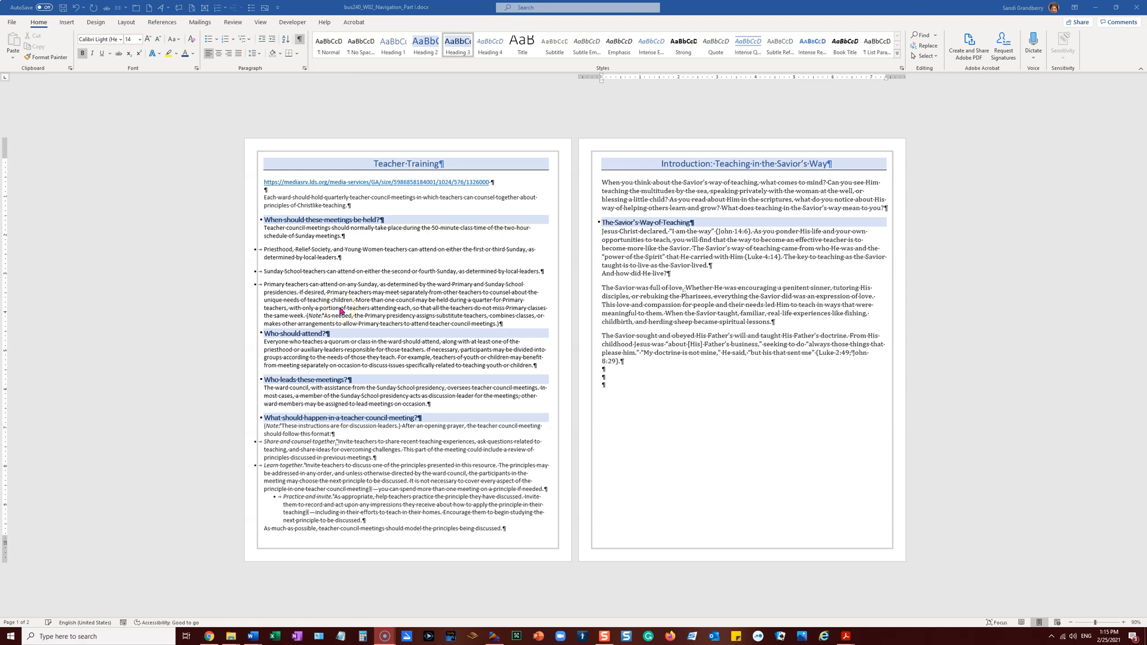
Set the document's page margins to the Normal preset of 1" on all sides
{"action": "left_click", "coordinate": [123, 24]}
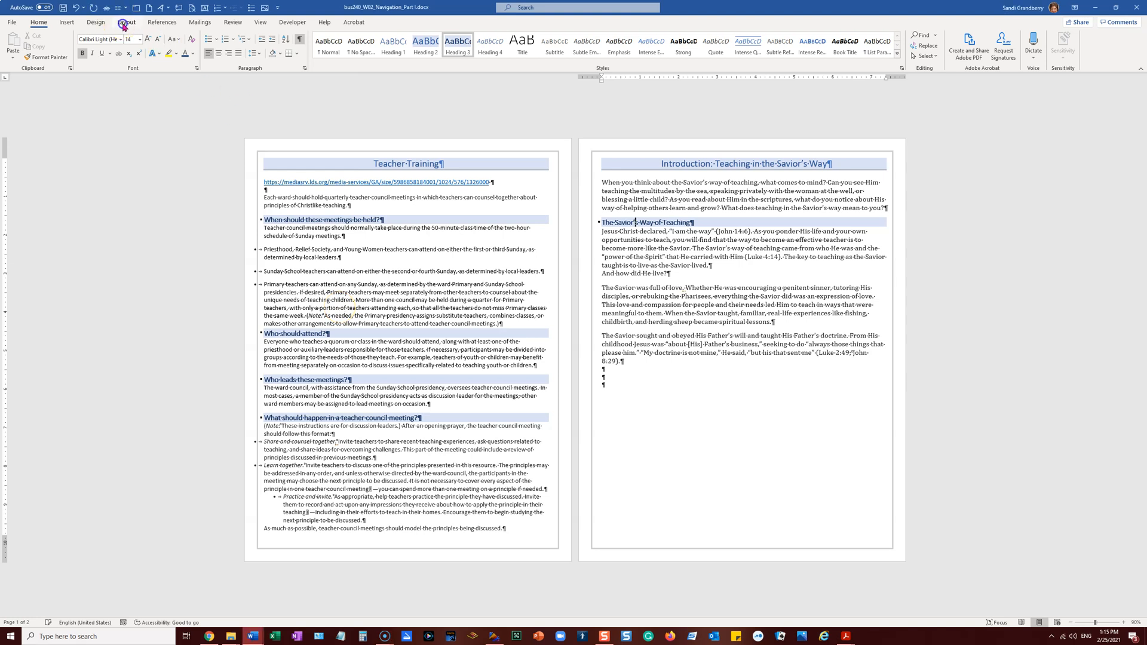
{"action": "left_click", "coordinate": [124, 24]}
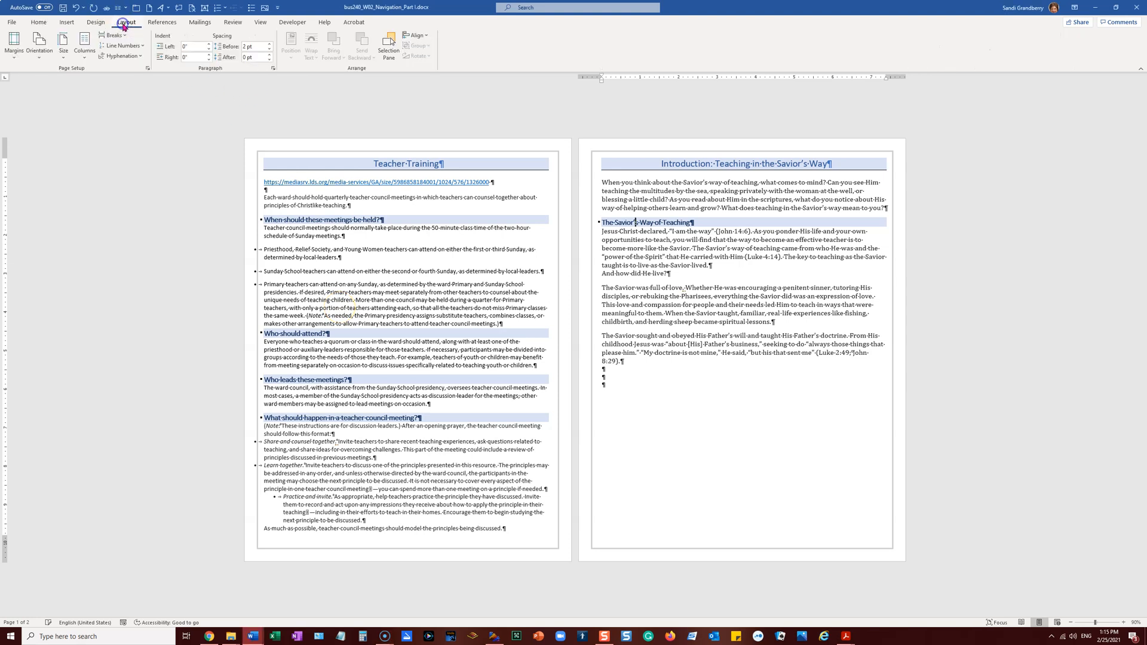
{"action": "left_click", "coordinate": [16, 60]}
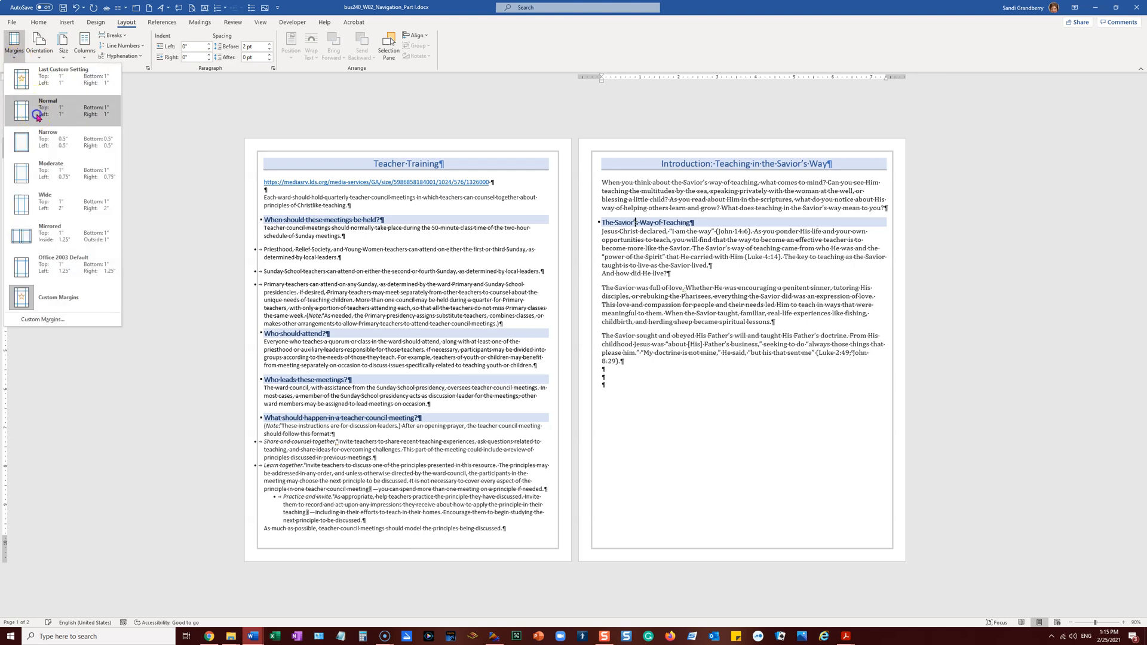
{"action": "left_click", "coordinate": [37, 115]}
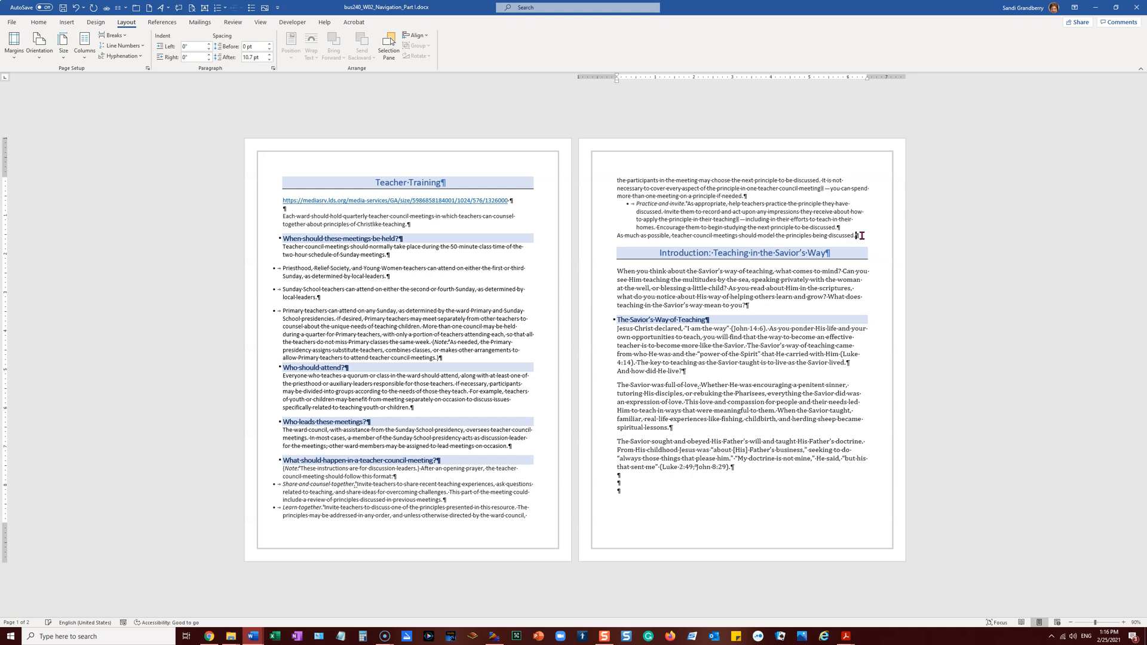
Insert a page break after the last Teacher Training paragraph, before the "Introduction: Teaching in the Savior's Way" heading
{"action": "left_click", "coordinate": [861, 235]}
{"action": "key", "text": "ctrl+Return"}
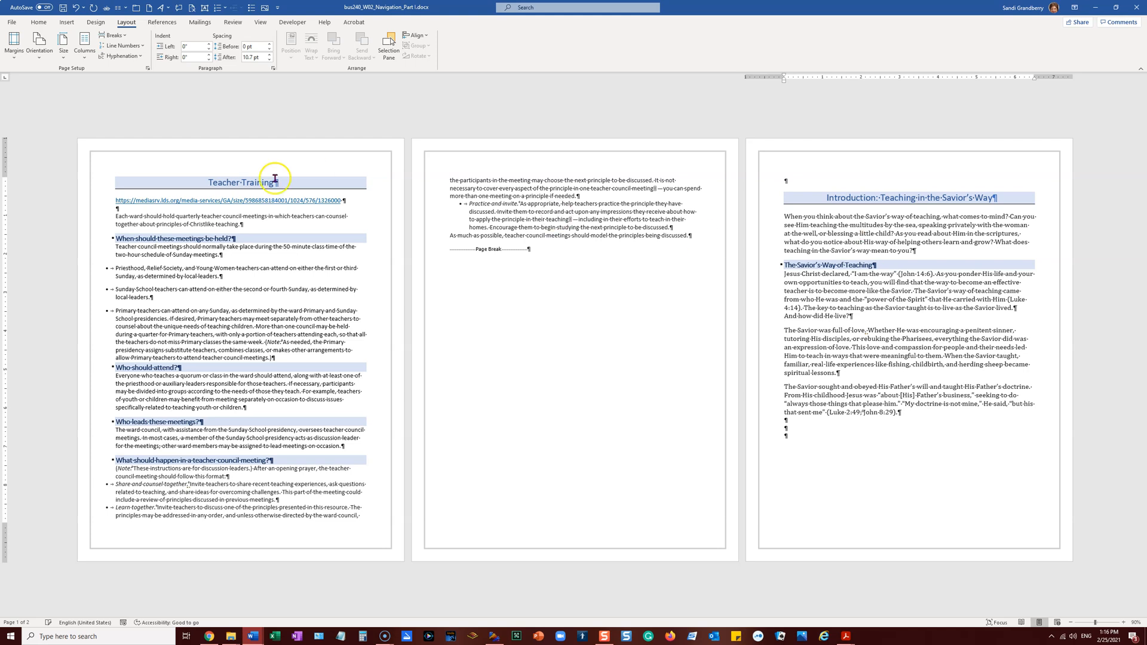
{"action": "left_click", "coordinate": [19, 628]}
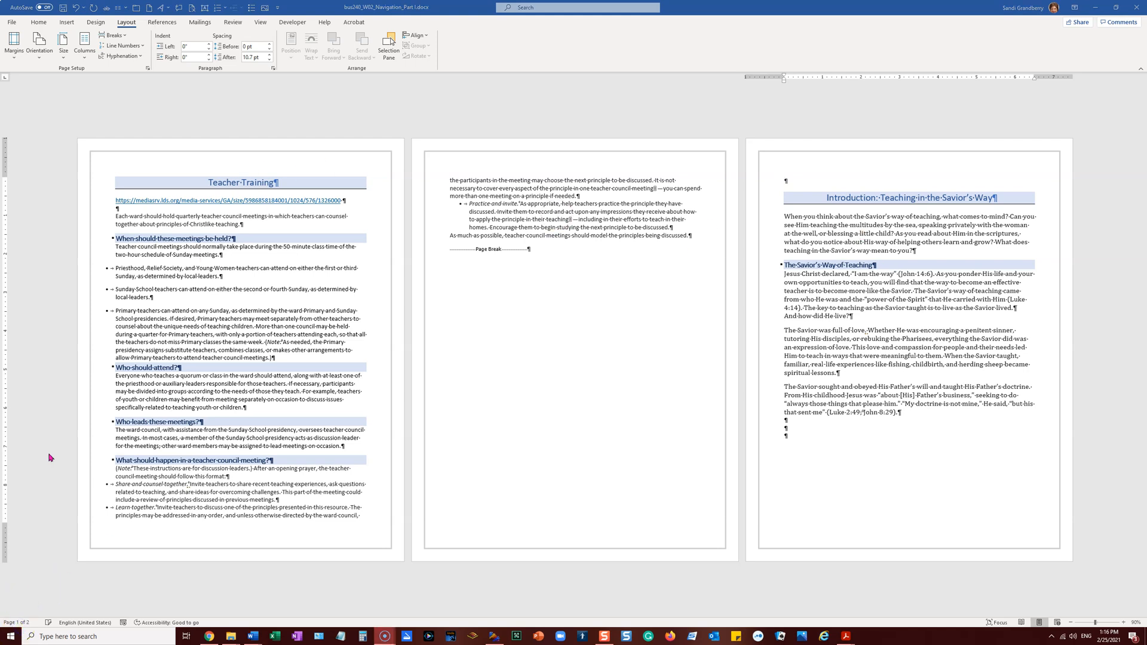
Insert a Plain Number page number at the current position in the first page's footer
{"action": "double_click", "coordinate": [194, 541]}
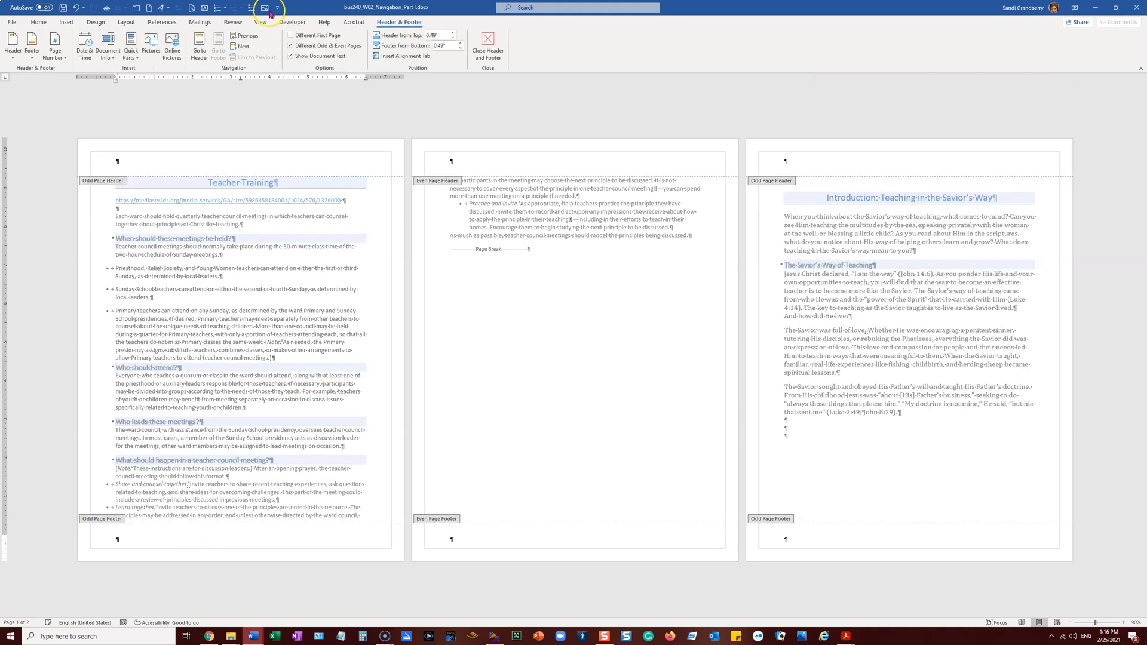
{"action": "left_click", "coordinate": [54, 57]}
{"action": "mouse_move", "coordinate": [62, 110]}
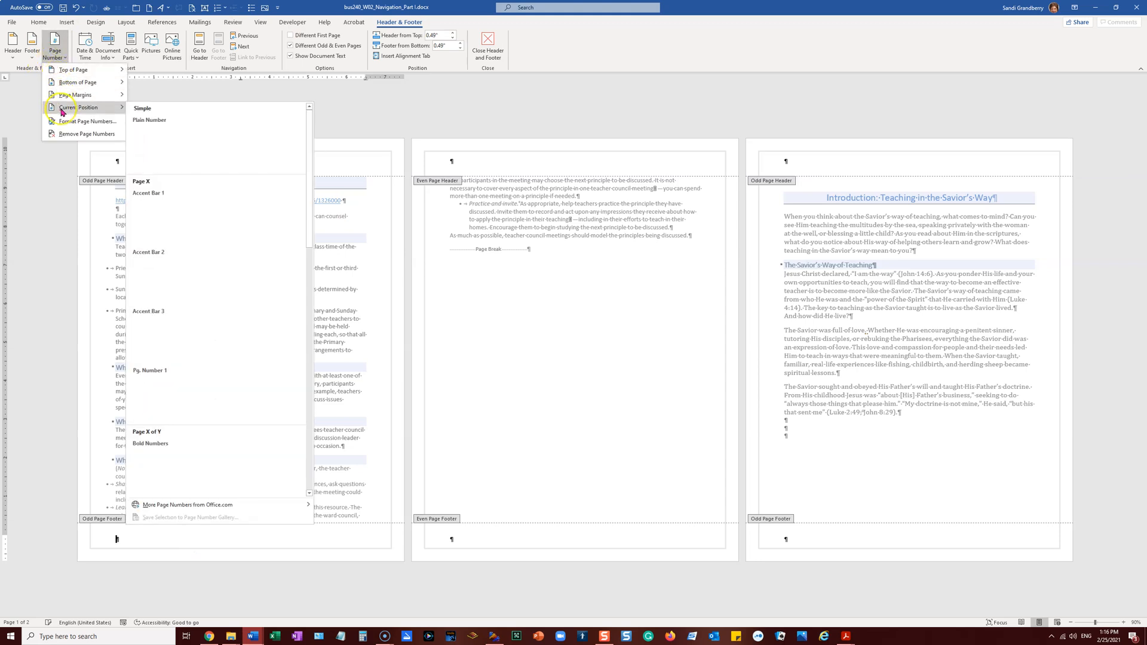
{"action": "left_click", "coordinate": [155, 145]}
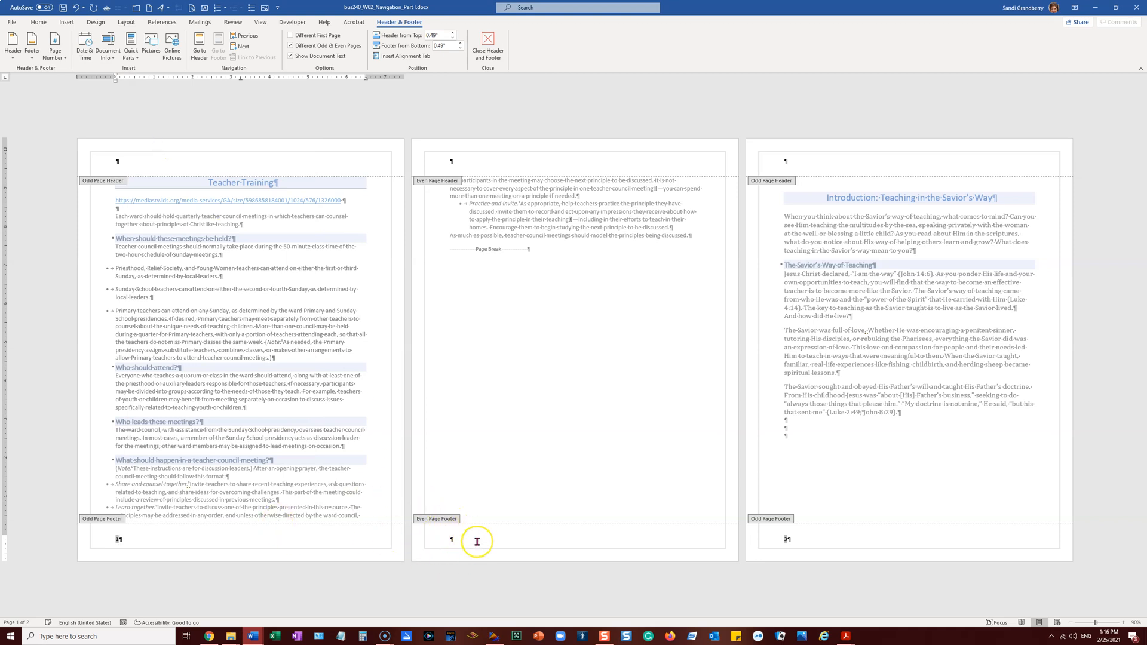
Turn off different odd and even pages so the page number applies to every footer, and return to the body text
{"action": "scroll", "coordinate": [477, 541], "scroll_direction": "up", "scroll_amount": 6, "text": "ctrl"}
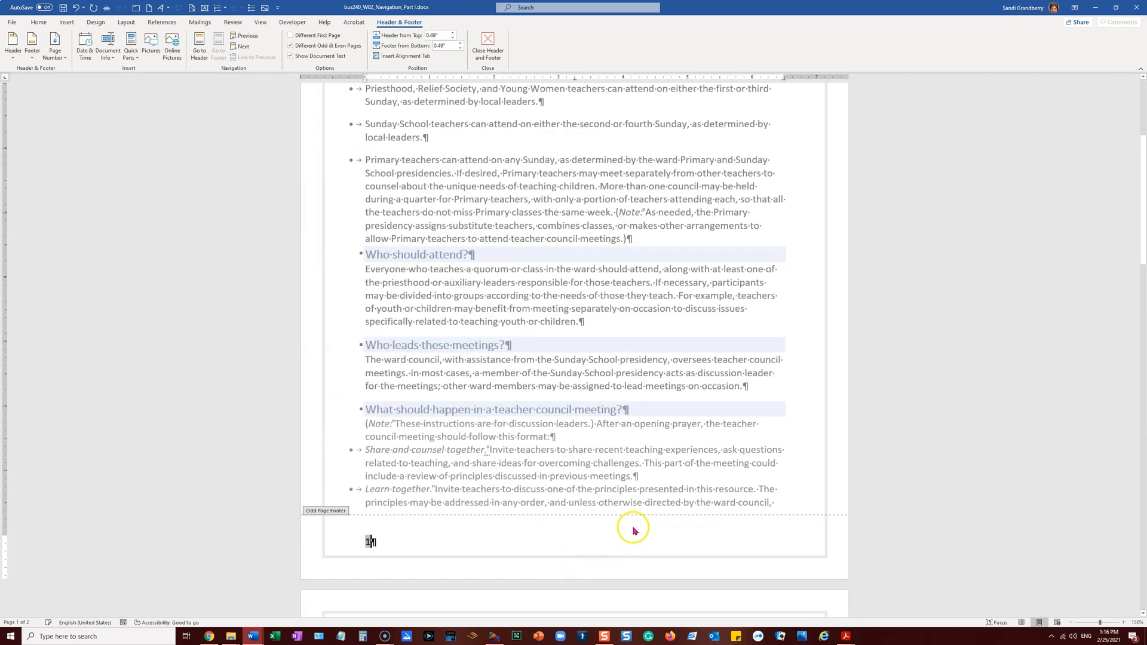
{"action": "scroll", "coordinate": [389, 553], "scroll_direction": "down", "scroll_amount": 3}
{"action": "scroll", "coordinate": [397, 560], "scroll_direction": "down", "scroll_amount": 6}
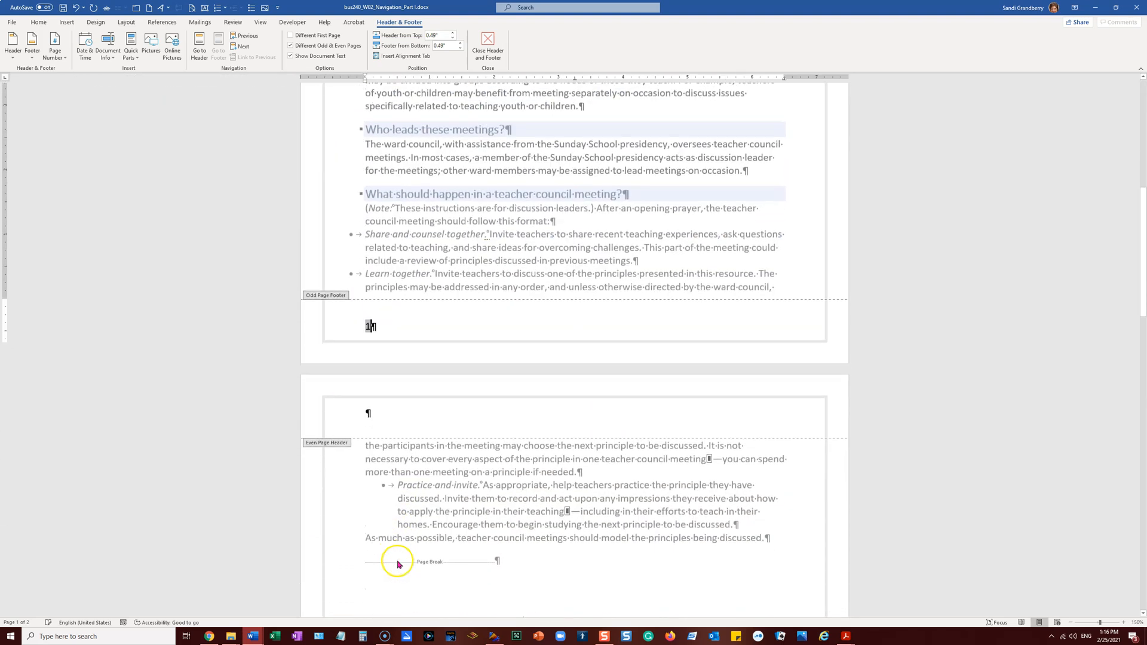
{"action": "scroll", "coordinate": [405, 574], "scroll_direction": "down", "scroll_amount": 7}
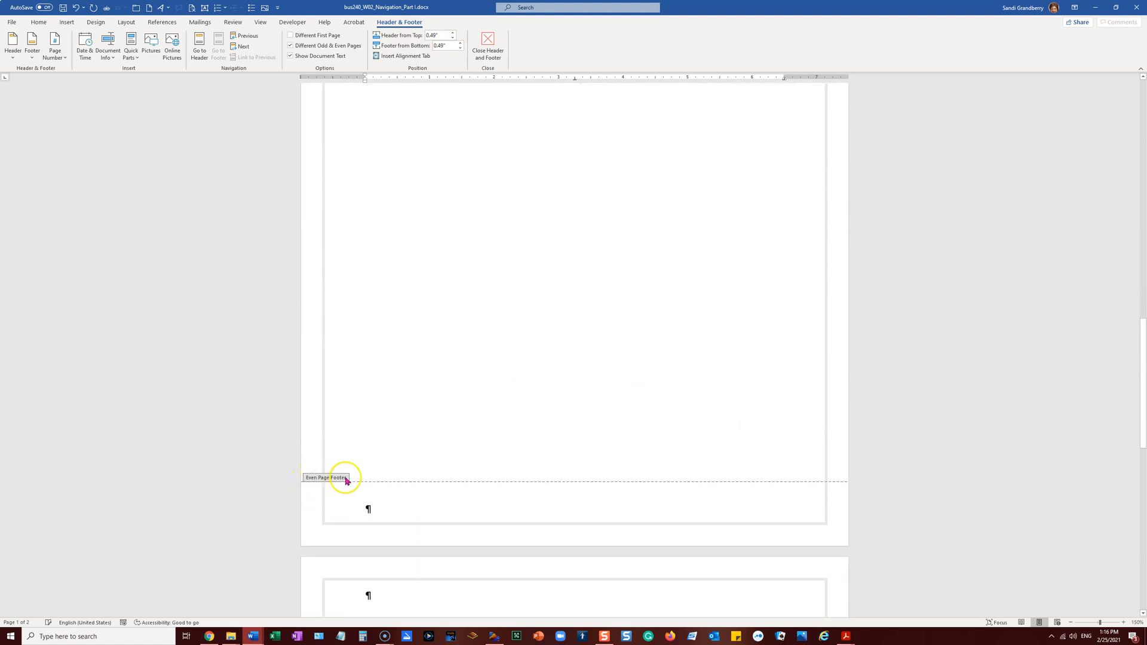
{"action": "left_click", "coordinate": [290, 46]}
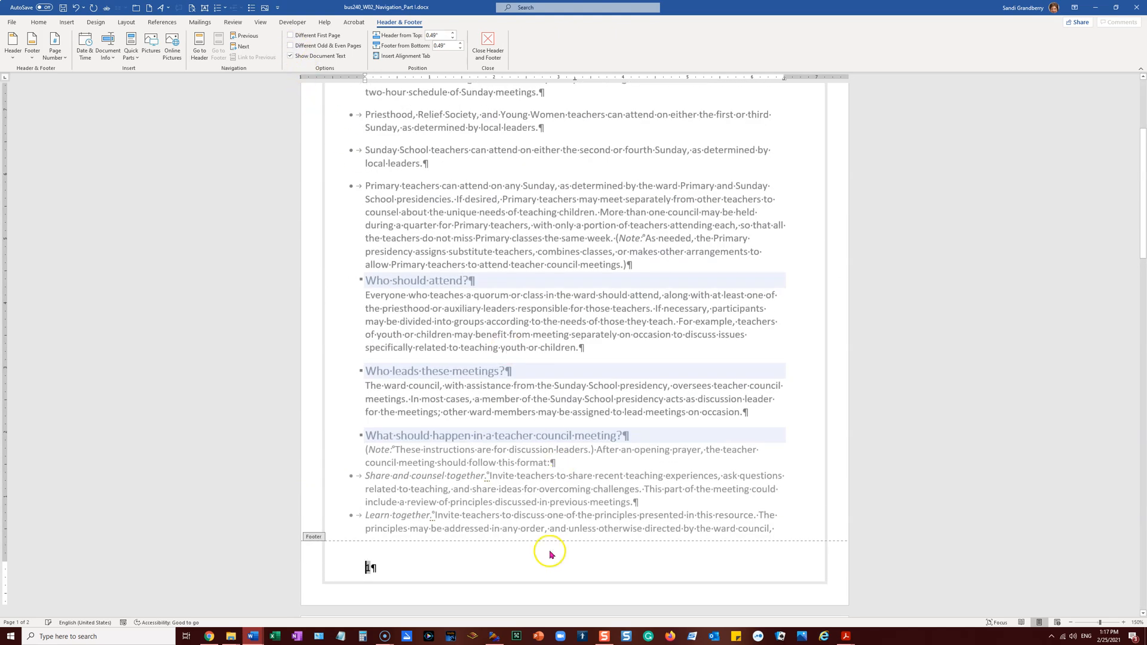
{"action": "scroll", "coordinate": [549, 554], "scroll_direction": "down", "scroll_amount": 8, "text": "ctrl"}
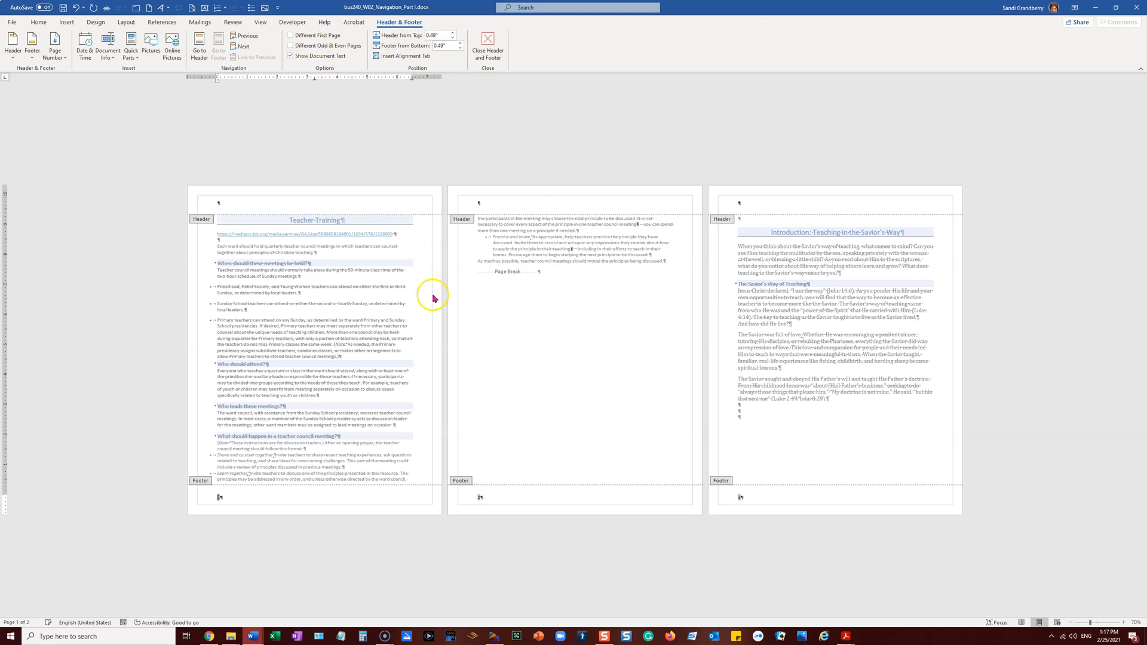
{"action": "double_click", "coordinate": [381, 371]}
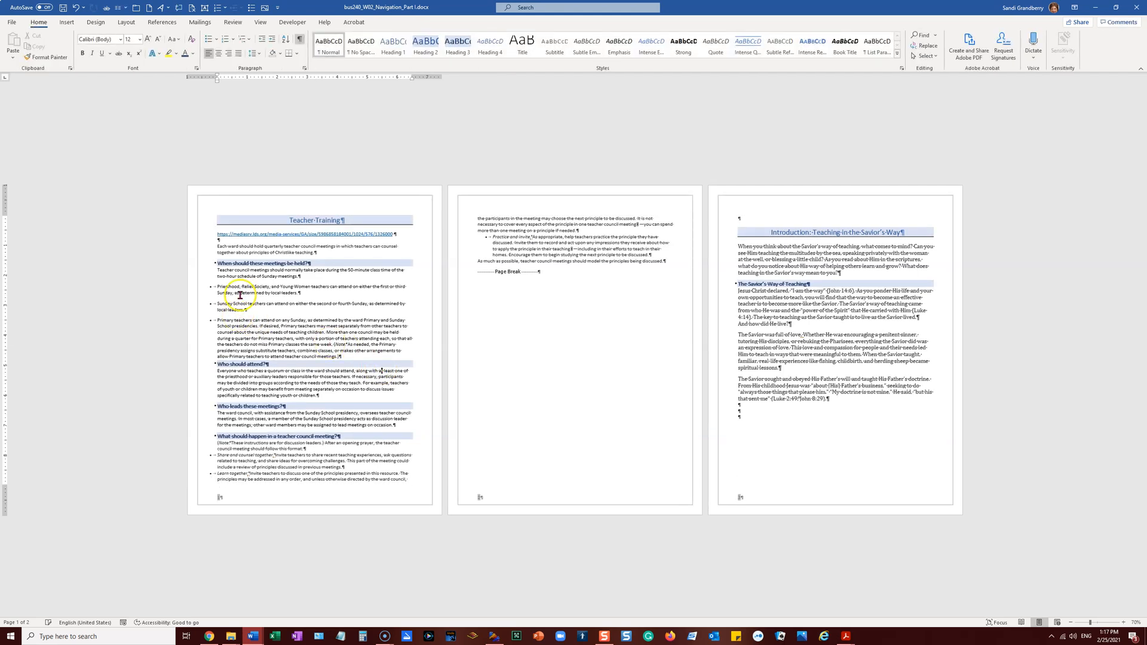
Increase the left indent of the "Priesthood, Relief Society, and Young Women" bullet to about 0.25 inch
{"action": "left_click_drag", "start_coordinate": [216, 286], "coordinate": [302, 292]}
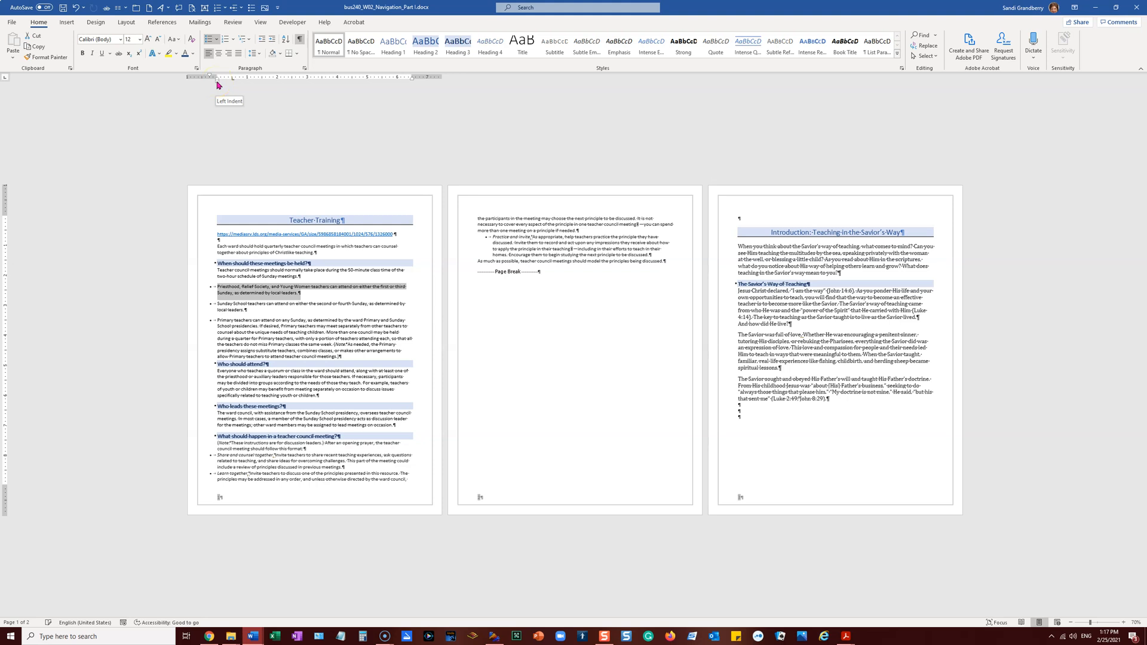
{"action": "left_click_drag", "start_coordinate": [217, 83], "coordinate": [225, 83]}
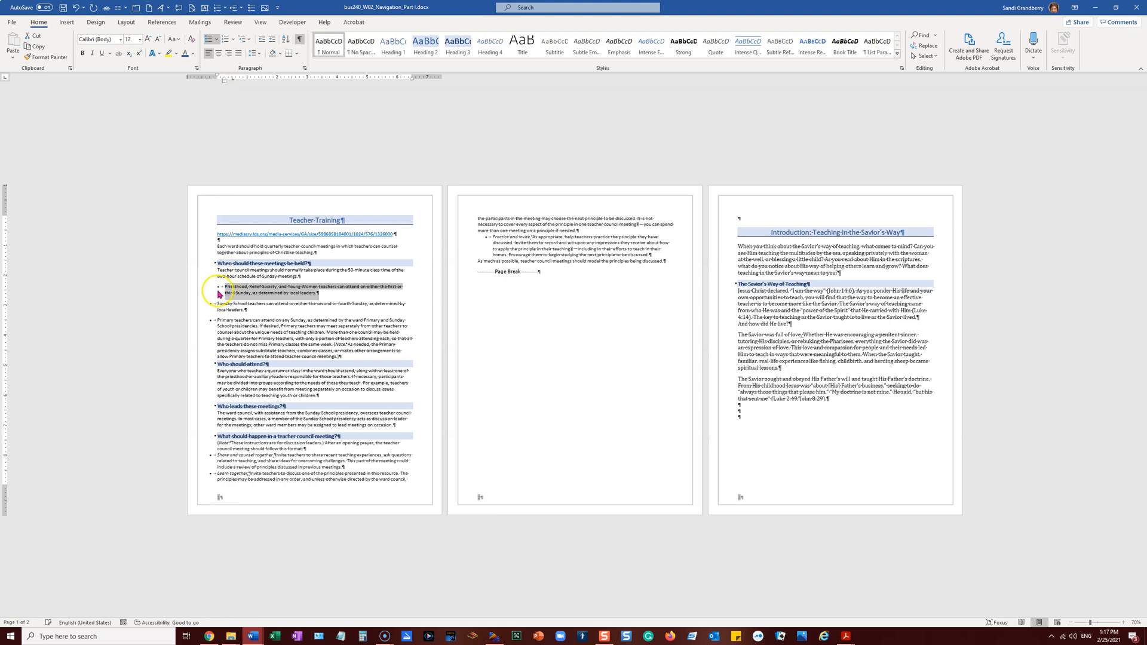
{"action": "scroll", "coordinate": [256, 294], "scroll_direction": "up", "scroll_amount": 5}
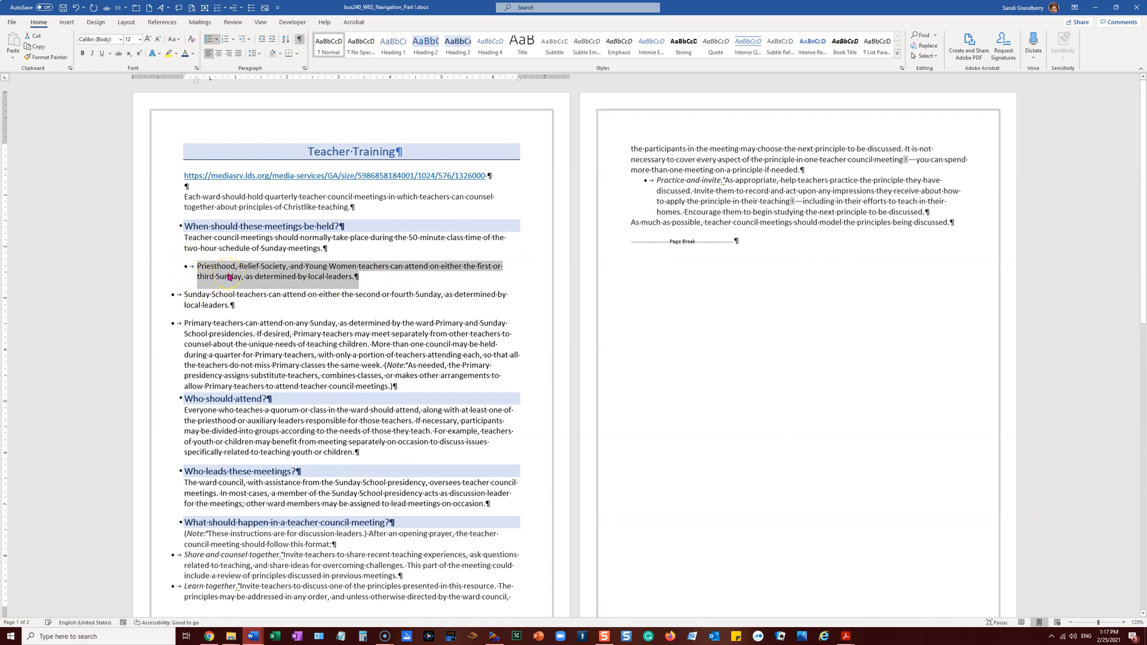
Copy the indented bullet's formatting with Format Painter to the Sunday School, Primary, Share and counsel together, Learn together, and Practice and invite bullets
{"action": "left_click", "coordinate": [46, 57]}
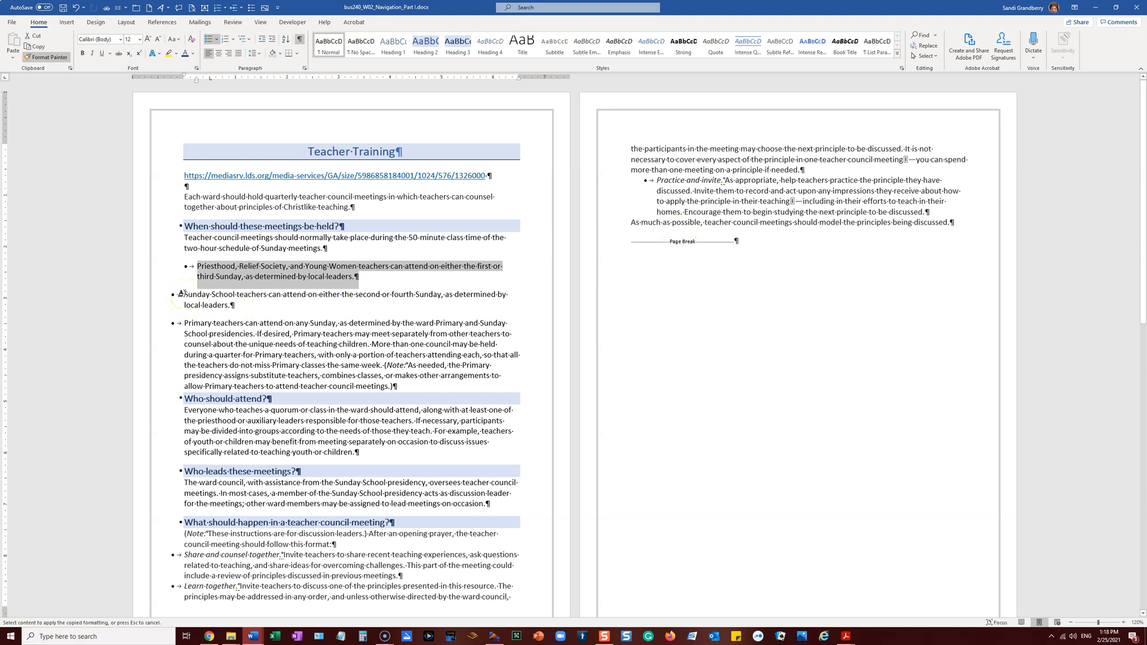
{"action": "left_click_drag", "start_coordinate": [184, 294], "coordinate": [237, 306]}
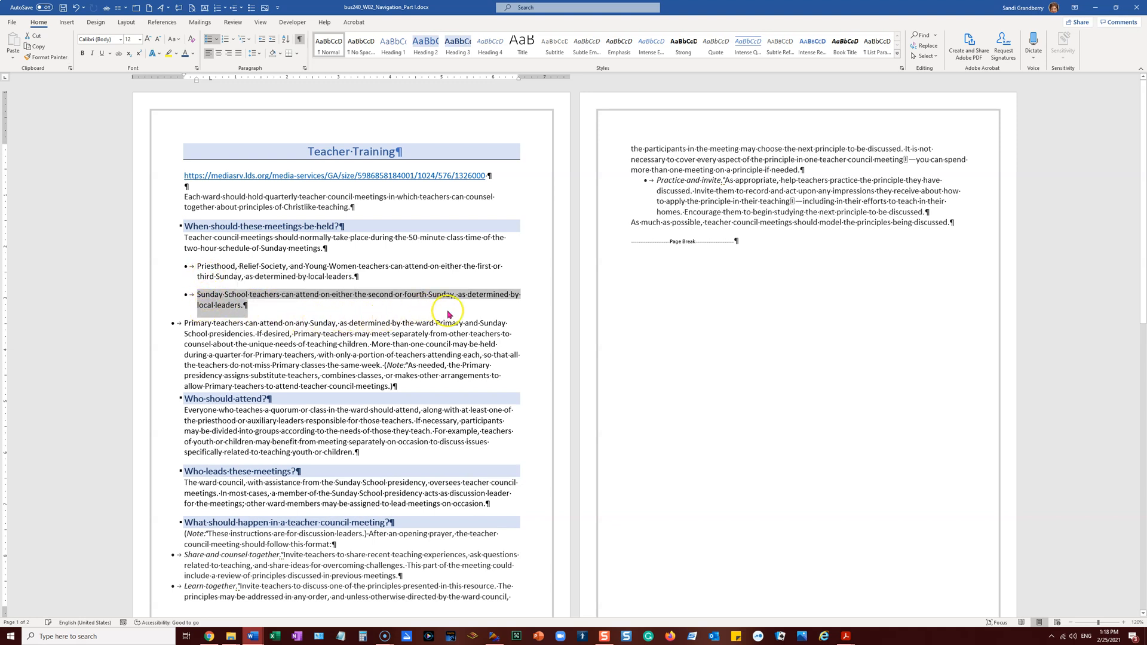
{"action": "left_click", "coordinate": [38, 58]}
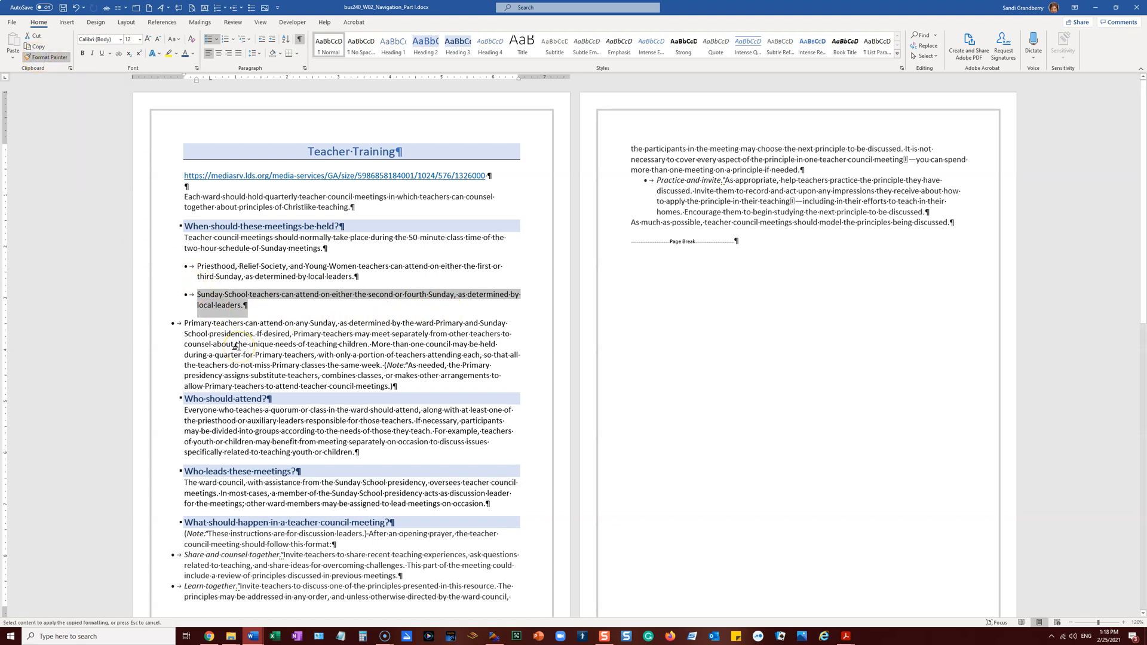
{"action": "left_click_drag", "start_coordinate": [180, 323], "coordinate": [401, 387]}
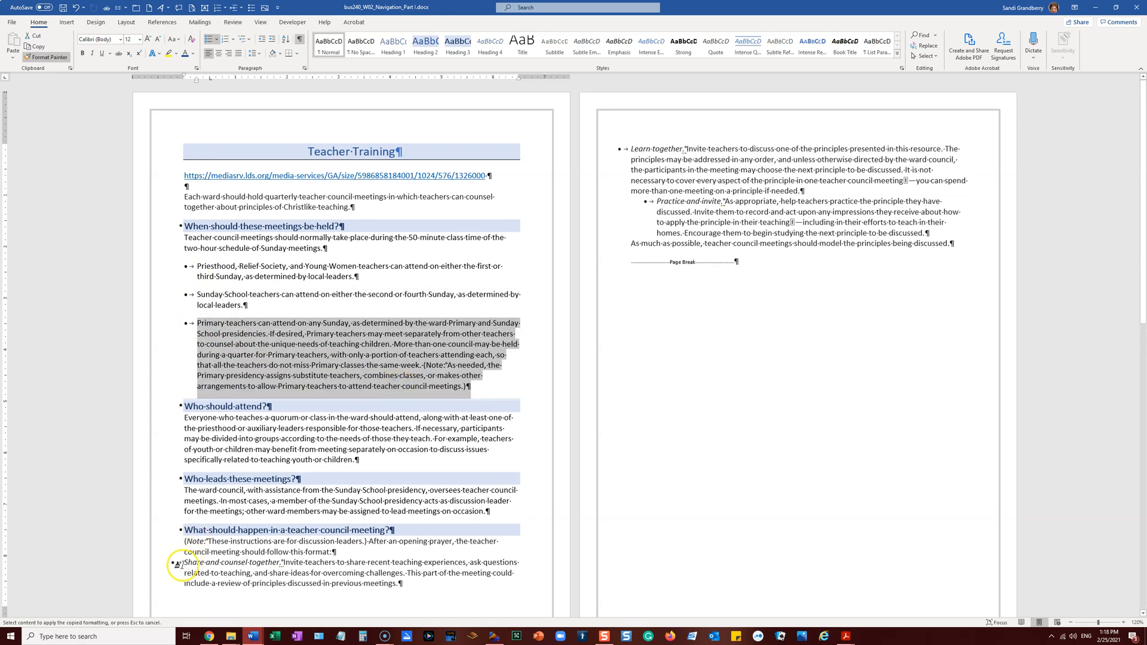
{"action": "left_click_drag", "start_coordinate": [181, 563], "coordinate": [410, 585]}
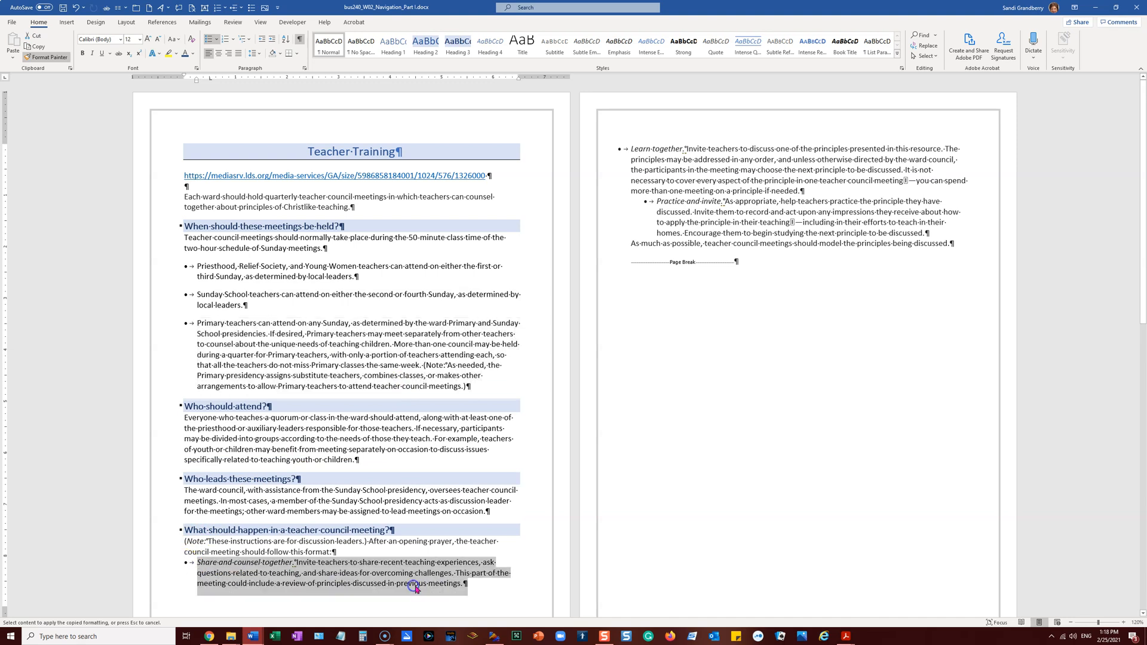
{"action": "left_click_drag", "start_coordinate": [632, 148], "coordinate": [819, 191]}
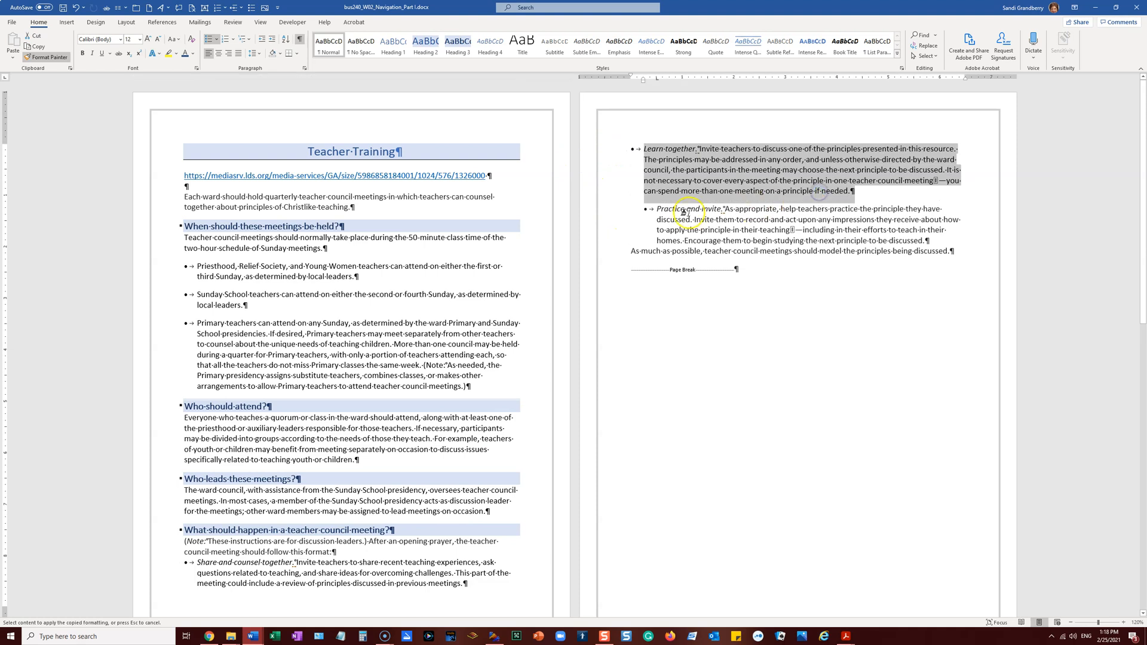
{"action": "mouse_move", "coordinate": [648, 210]}
{"action": "left_mouse_down"}
{"action": "mouse_move", "coordinate": [825, 245]}
{"action": "mouse_move", "coordinate": [943, 241]}
{"action": "left_mouse_up"}
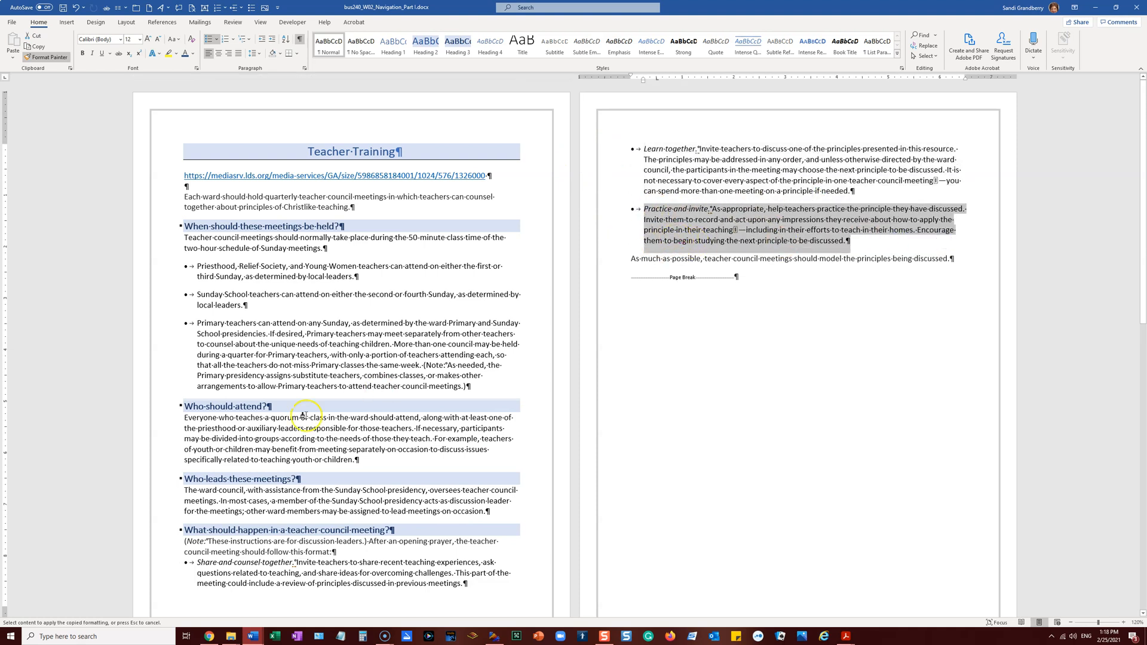
{"action": "left_click", "coordinate": [48, 58]}
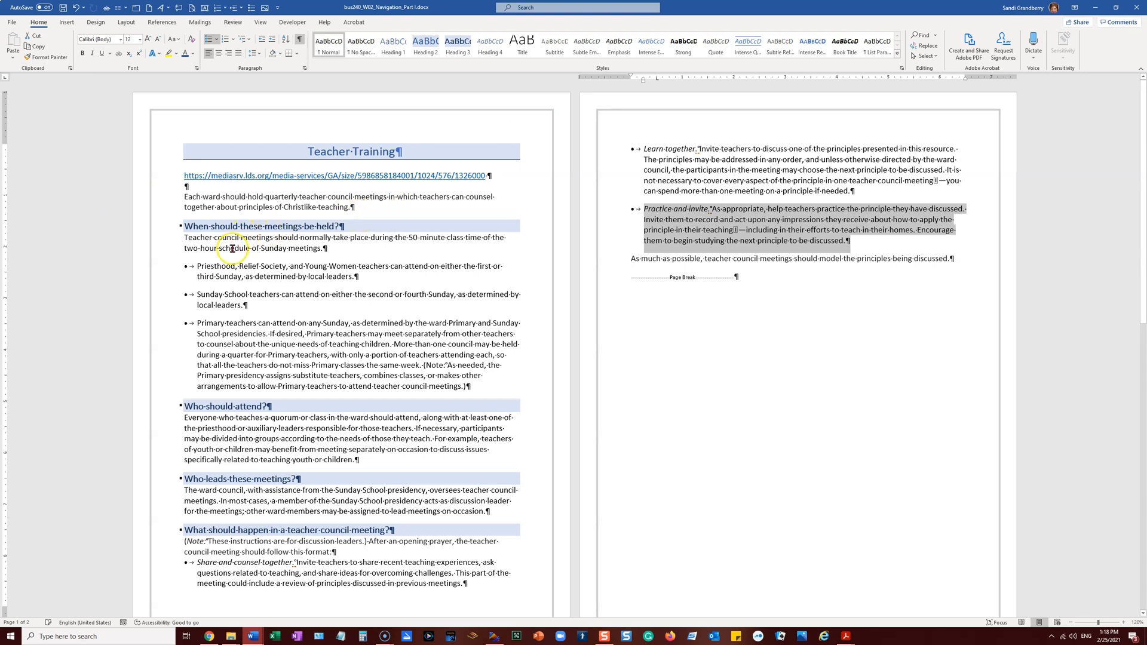
Set the spacing after the "When should these meetings be held?" heading to 6 pt and update the Heading 3 style to match it
{"action": "key", "text": "alt+Tab"}
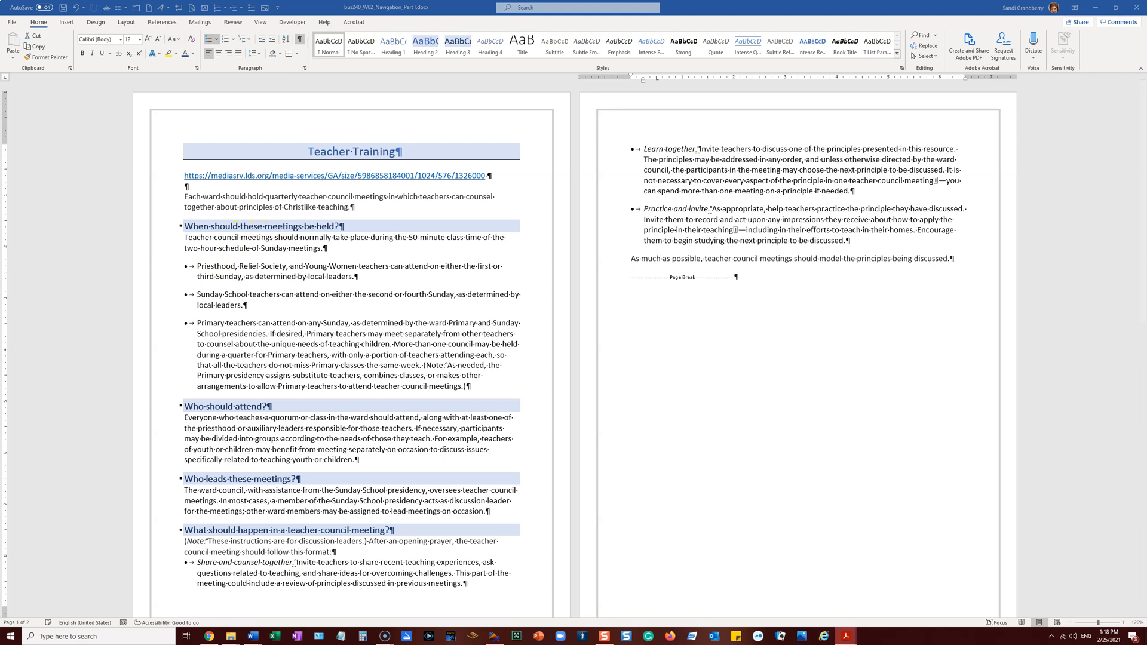
{"action": "left_click", "coordinate": [183, 237]}
{"action": "left_click", "coordinate": [203, 226]}
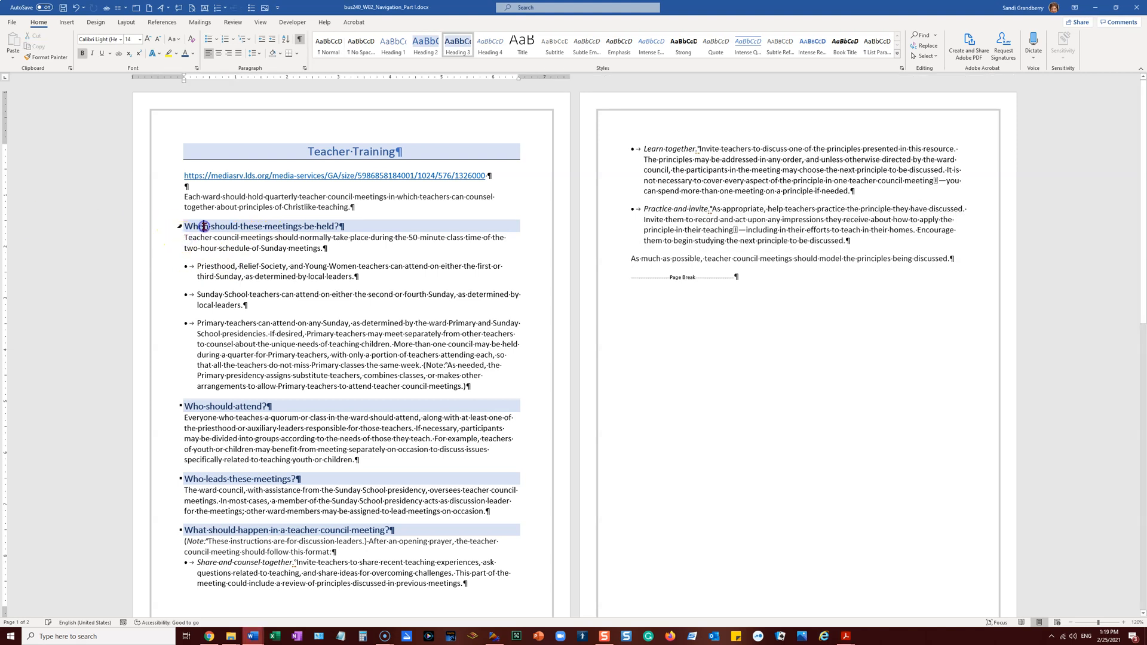
{"action": "left_click", "coordinate": [202, 238]}
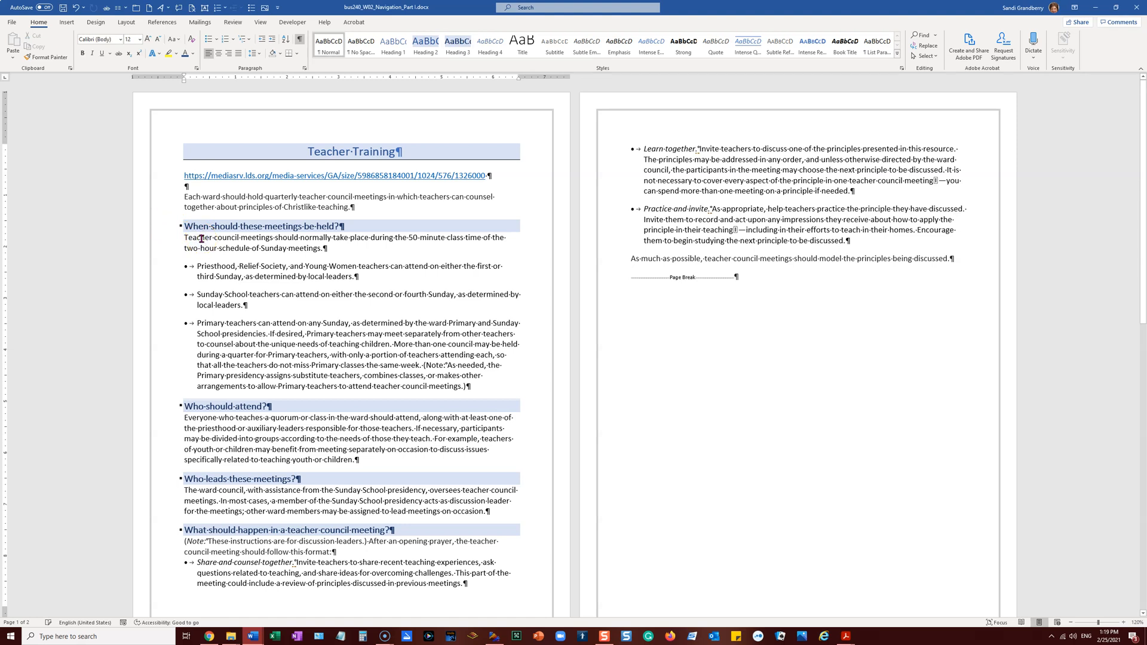
{"action": "left_click", "coordinate": [204, 227]}
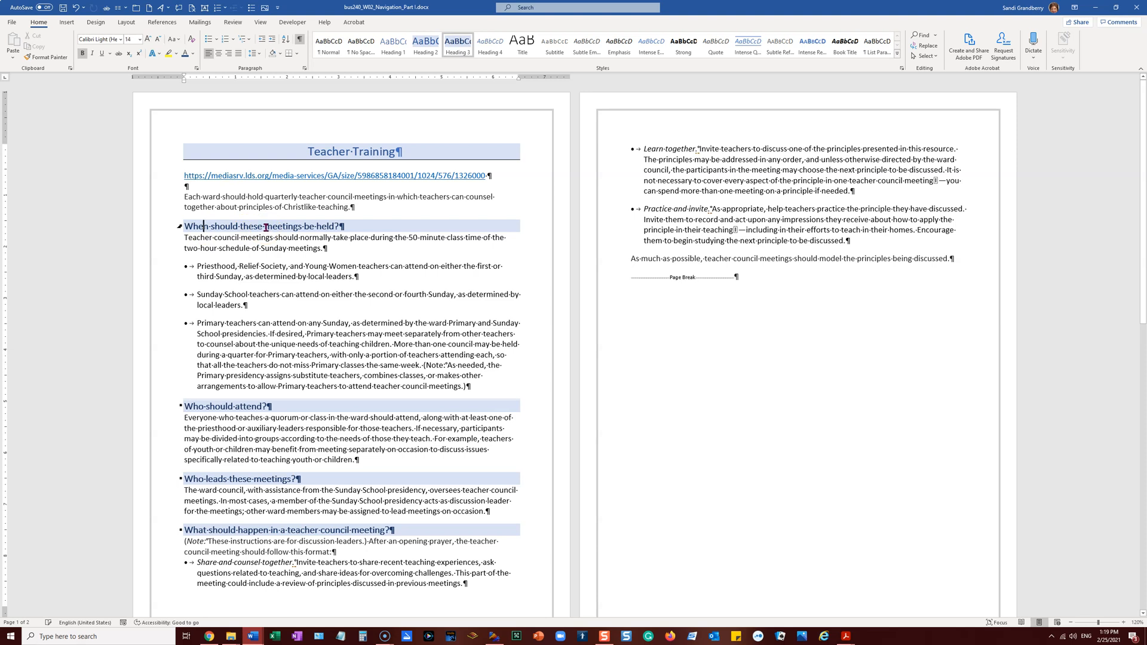
{"action": "left_click", "coordinate": [305, 69]}
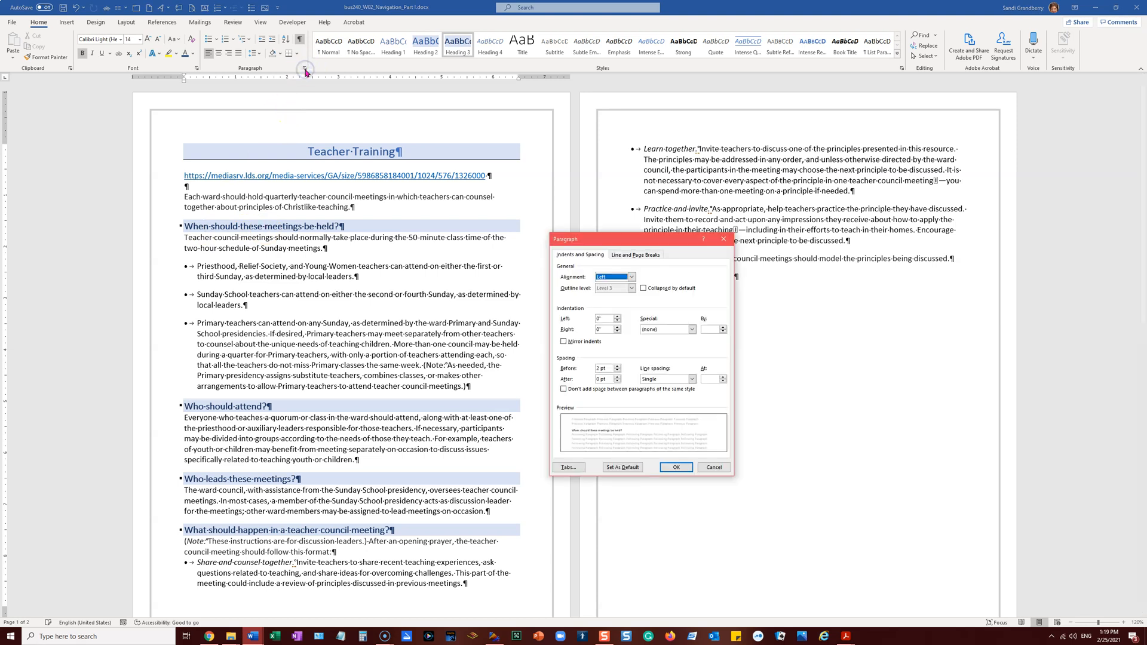
{"action": "left_click", "coordinate": [618, 377]}
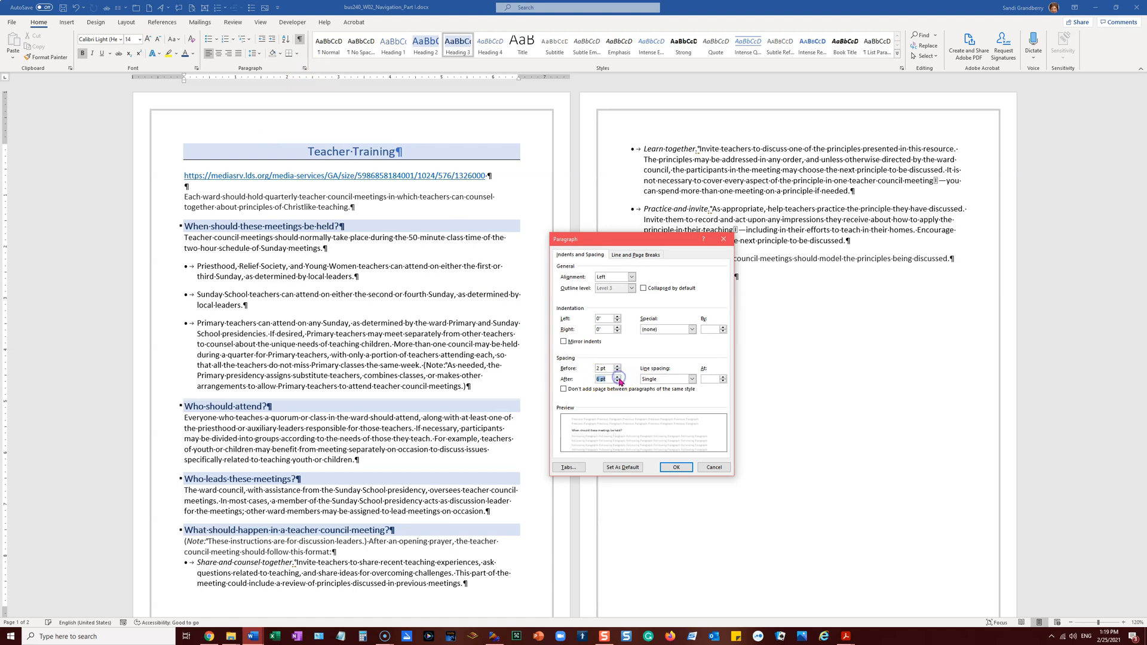
{"action": "left_click", "coordinate": [676, 467]}
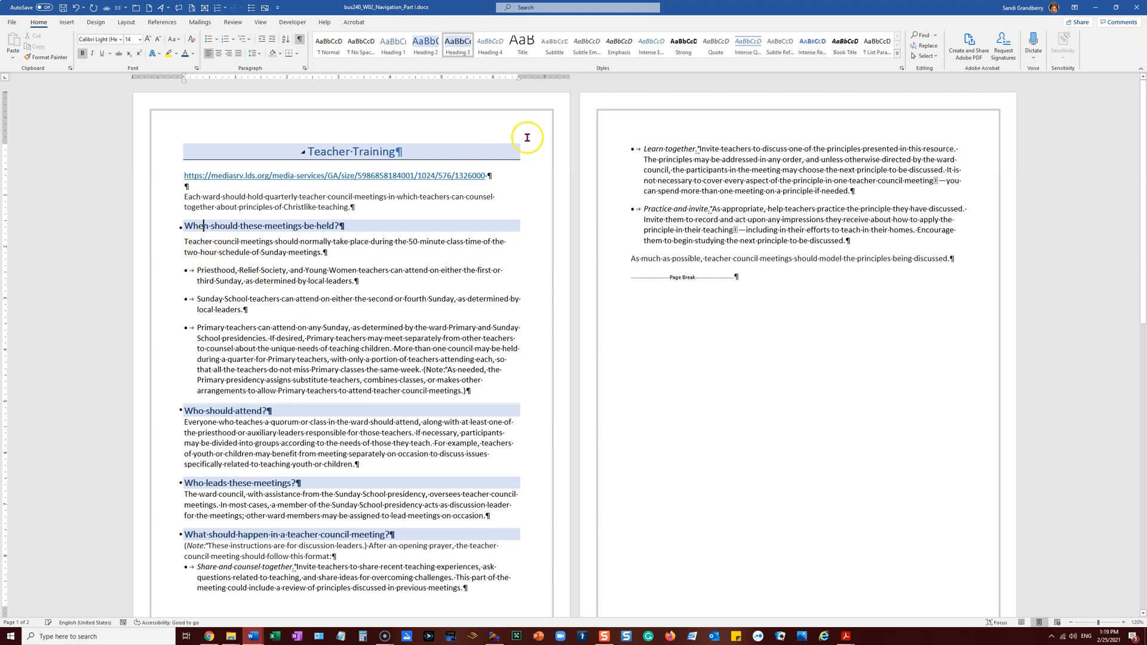
{"action": "right_click", "coordinate": [455, 46]}
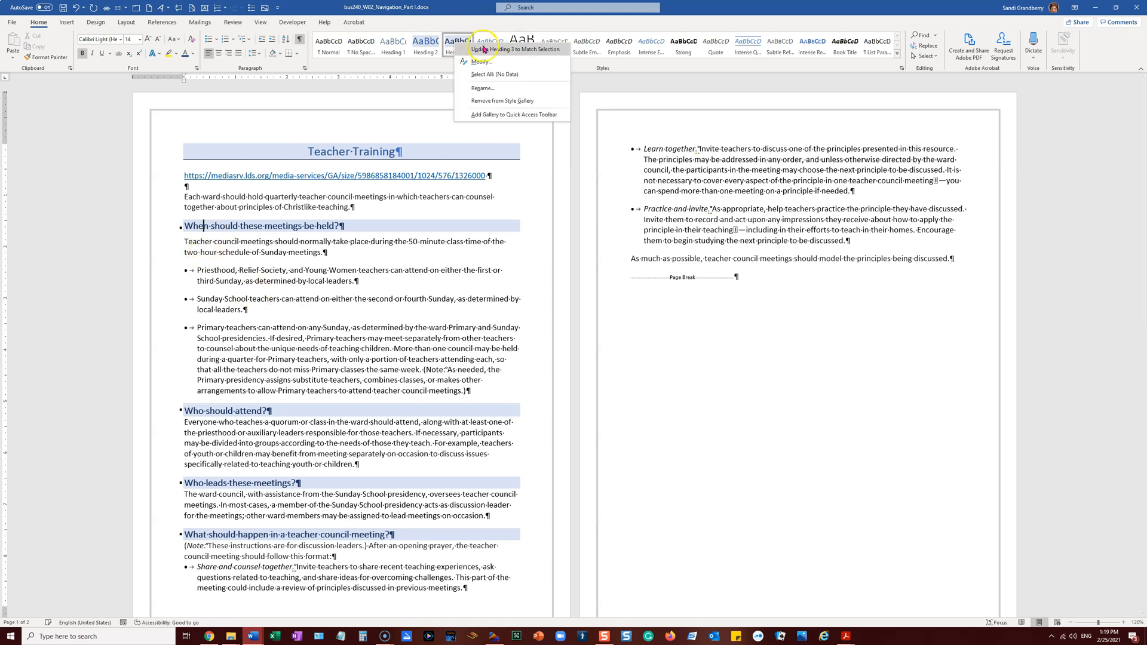
{"action": "left_click", "coordinate": [496, 101]}
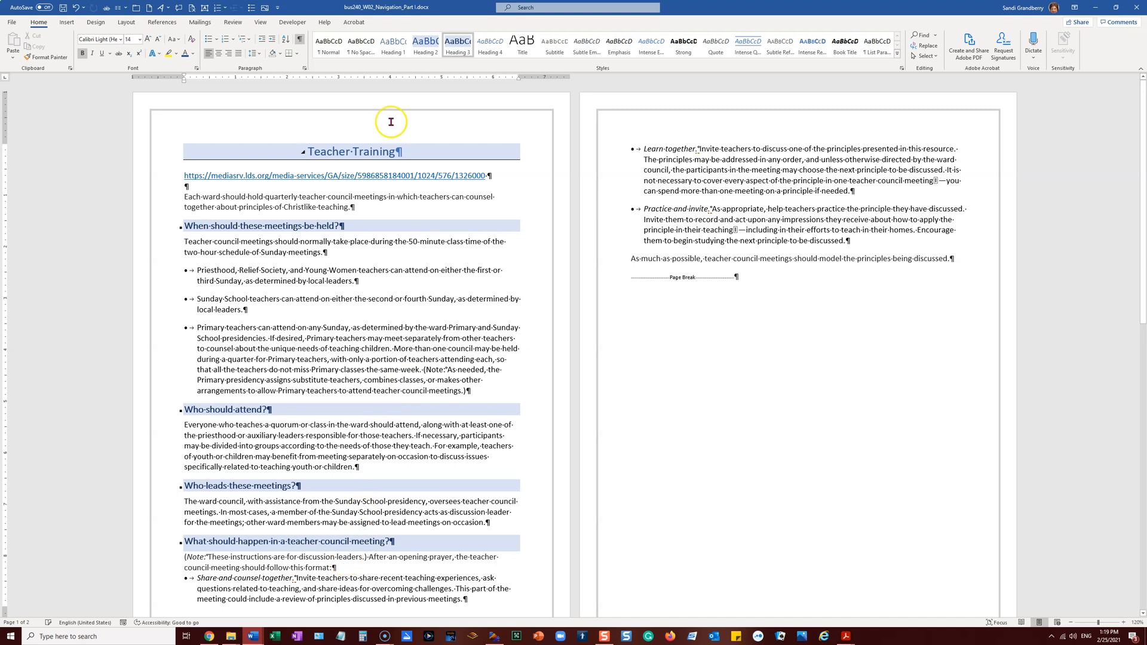